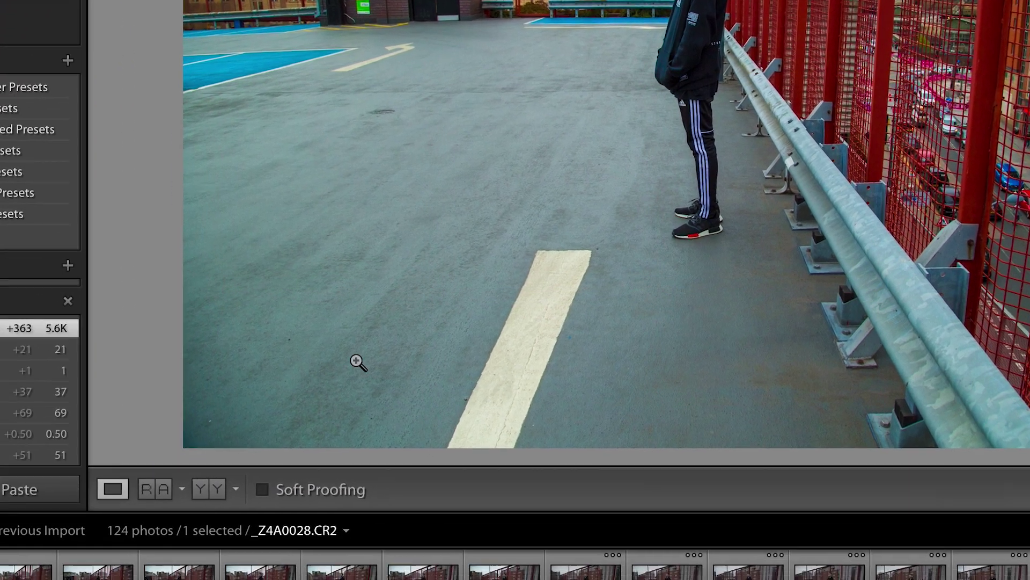
Start copying the warmed, brightened grade from _Z4A0028.CR2
left_click(95, 416)
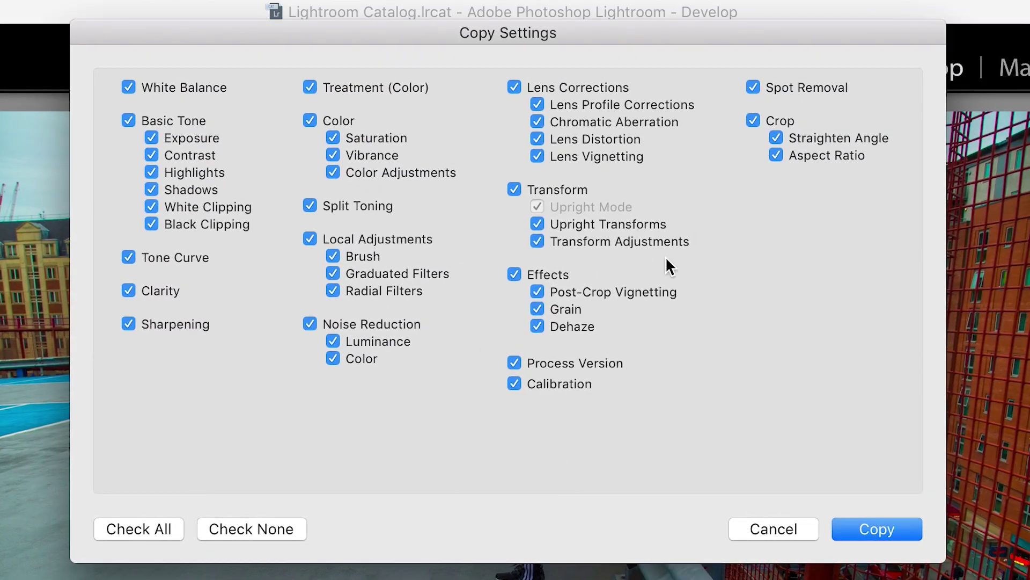
Copy all develop settings and synchronize them across all 124 photos in the Library grid
left_click(884, 535)
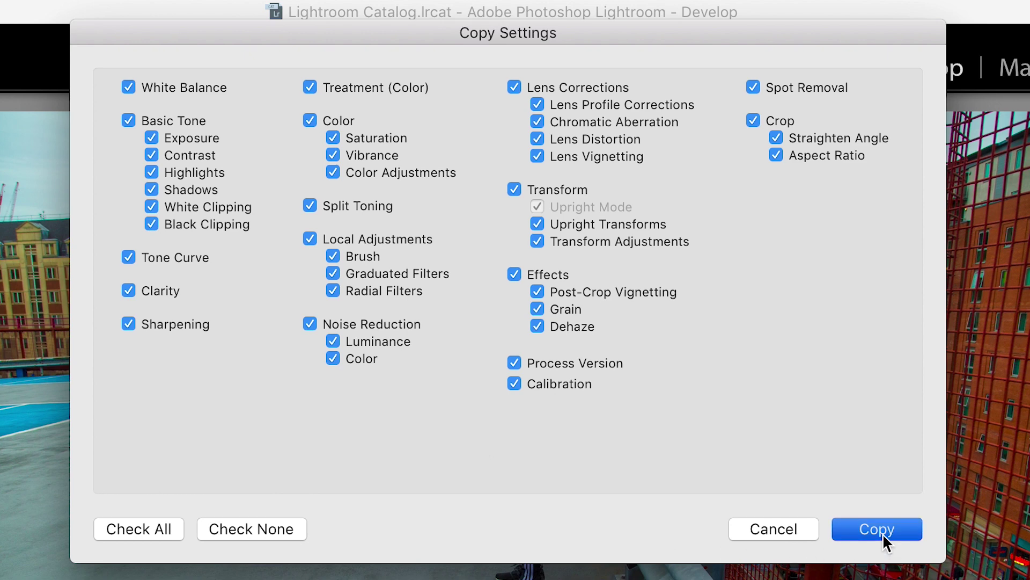
left_click(794, 71)
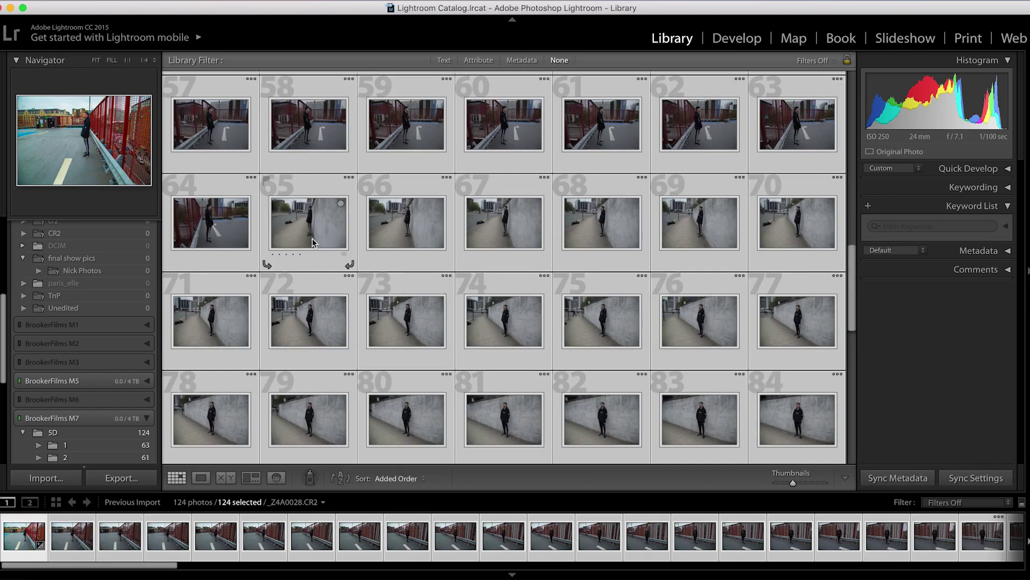
scroll(311, 238, "up", 10)
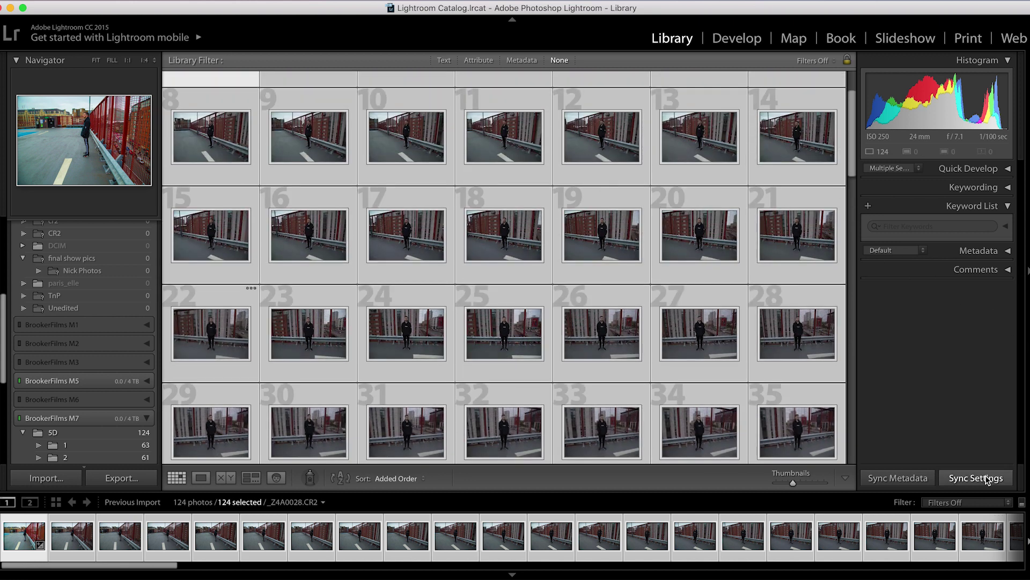
left_click(988, 479)
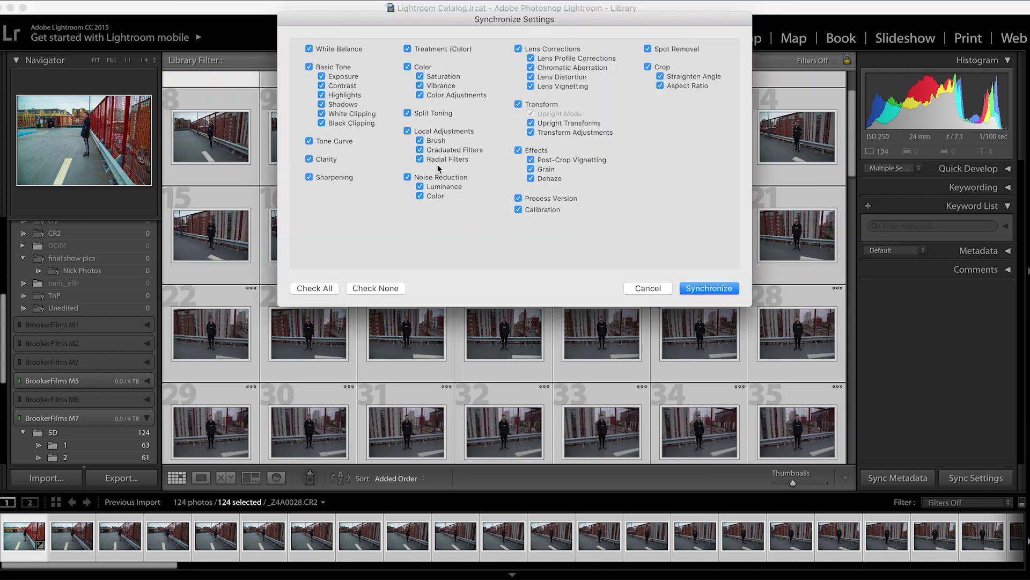
left_click(709, 289)
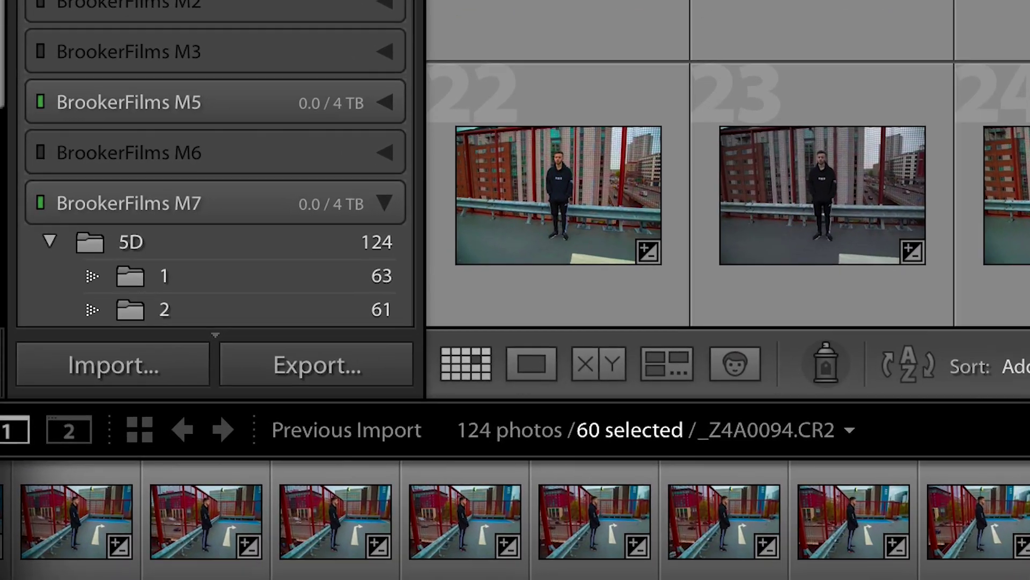
key("Right")
Export all 124 photos as sRGB JPEGs at quality 86 to the chosen folder
key("ctrl+a")
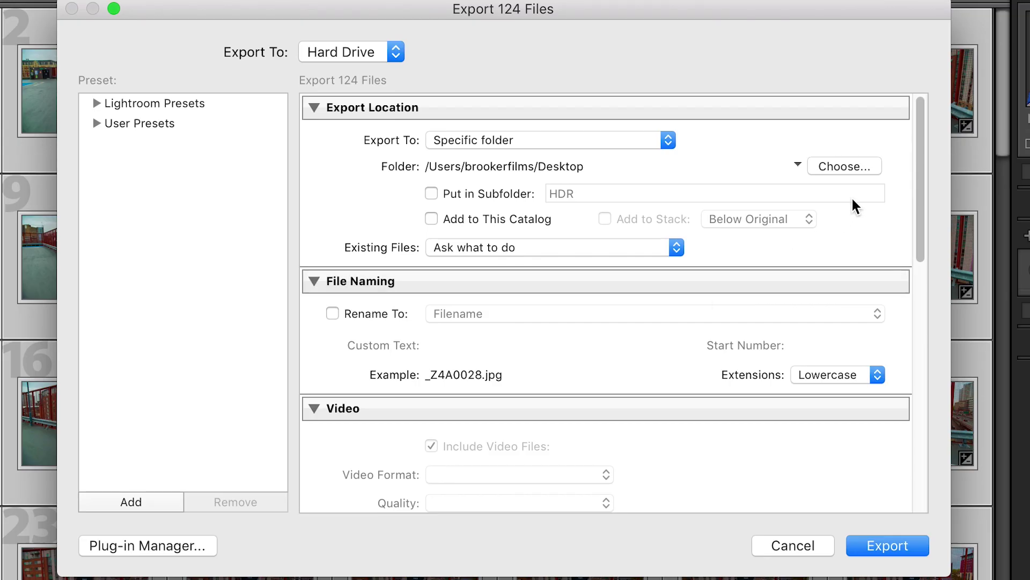
left_click(863, 174)
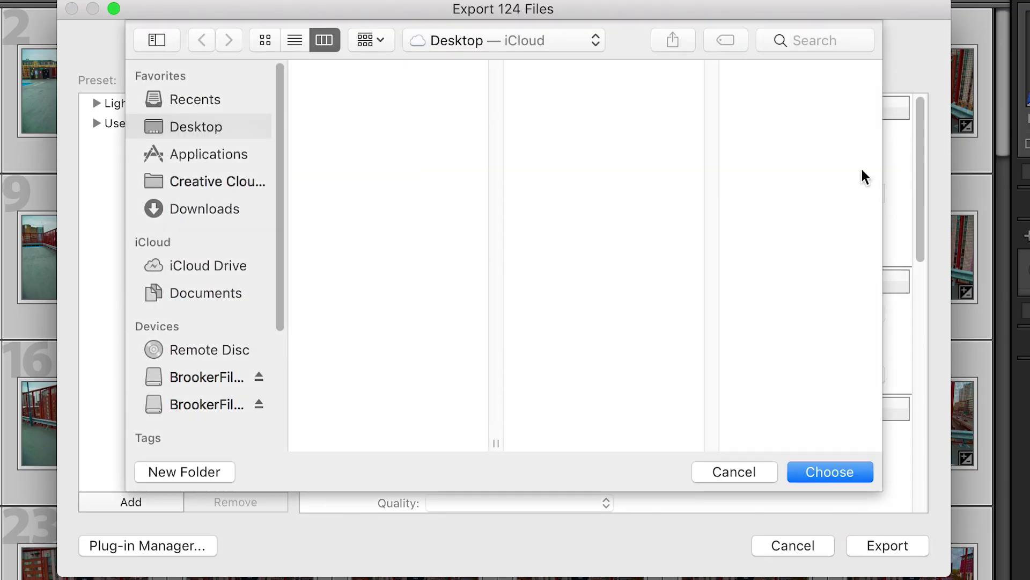
key("Return")
scroll(876, 265, "down", 5)
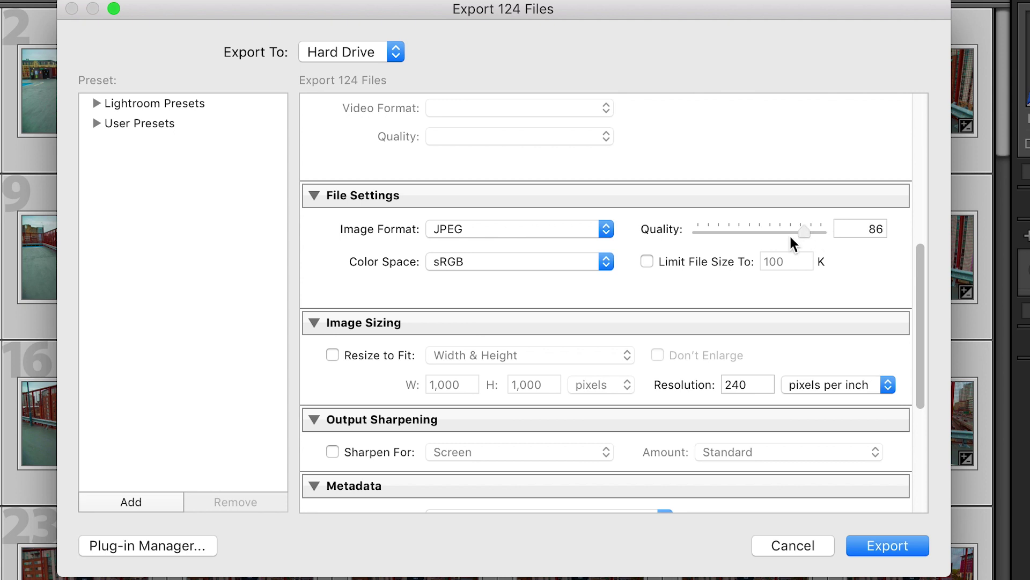
left_click(908, 552)
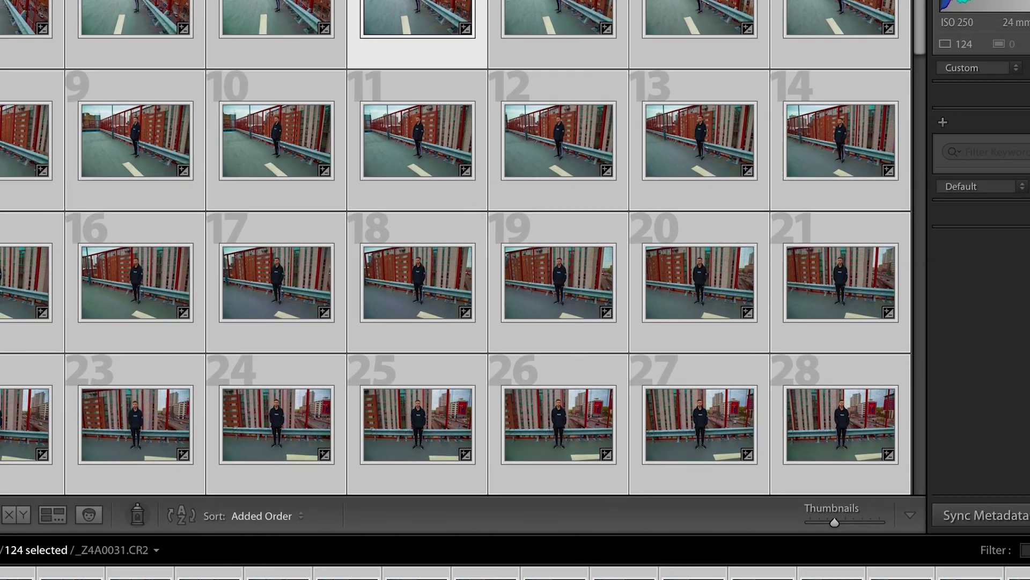
Import the graded JPEGs into Premiere Pro as one image-sequence clip, then make a sequence from it
left_click(179, 544)
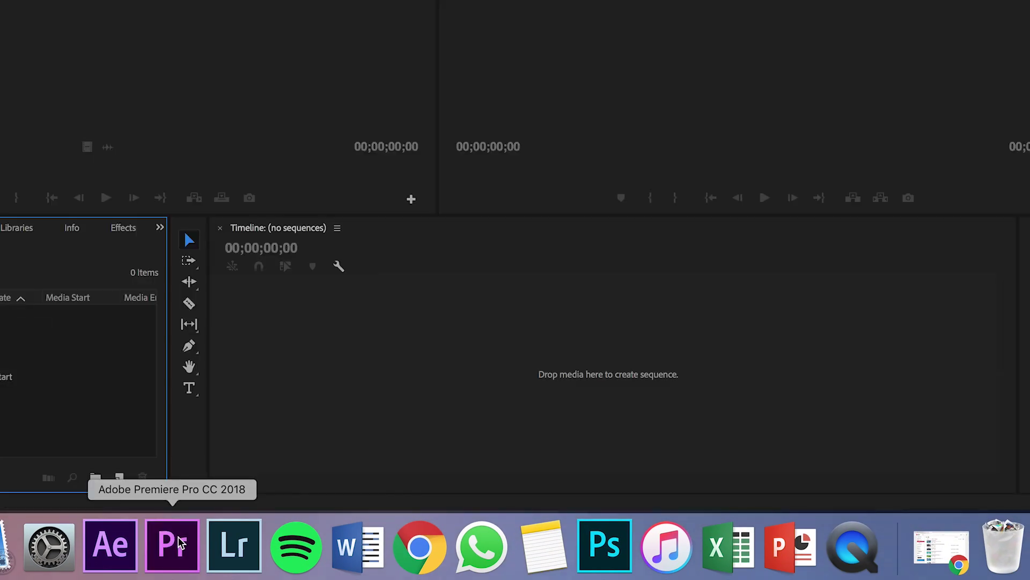
right_click(210, 296)
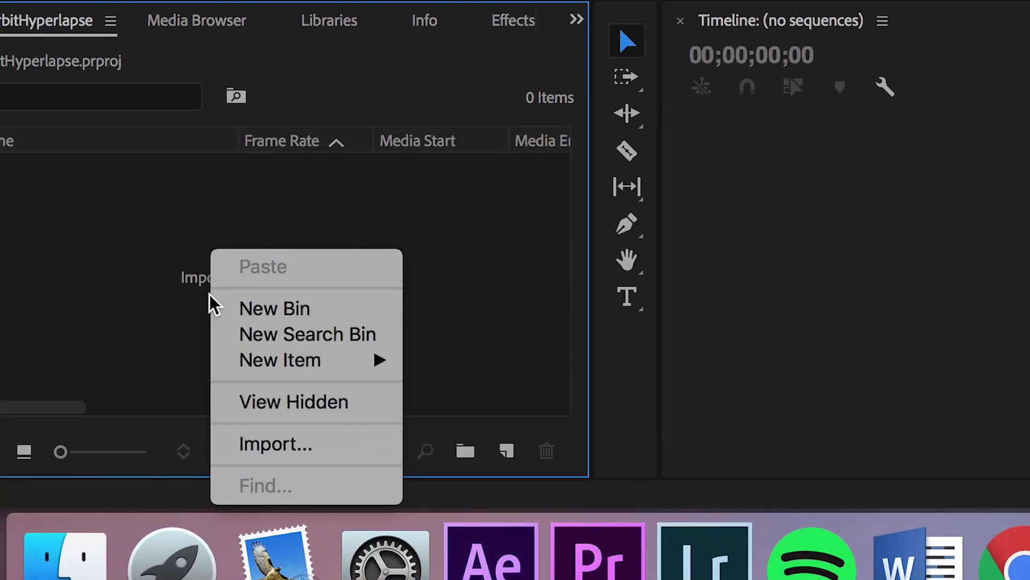
left_click(469, 418)
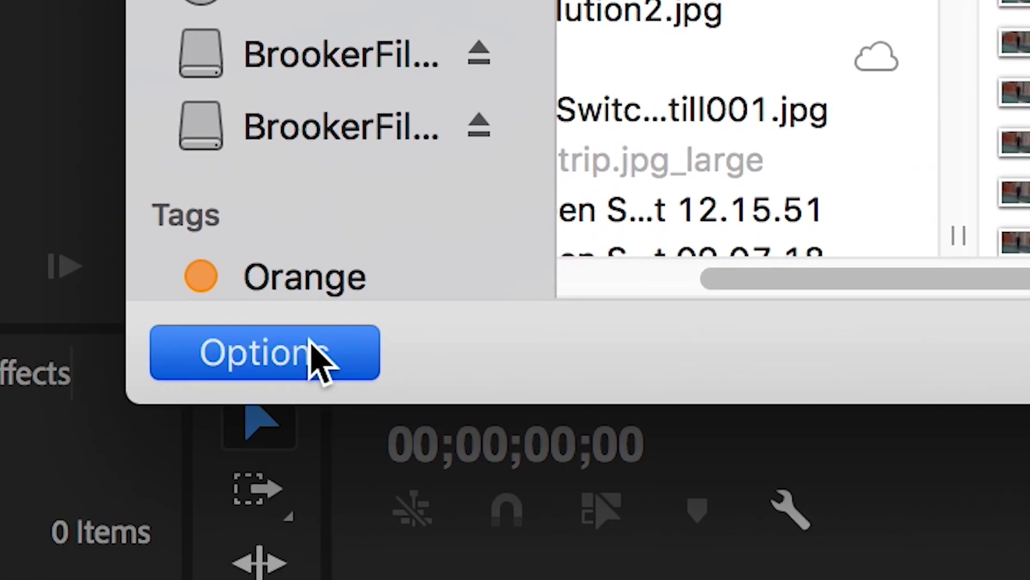
left_click(317, 362)
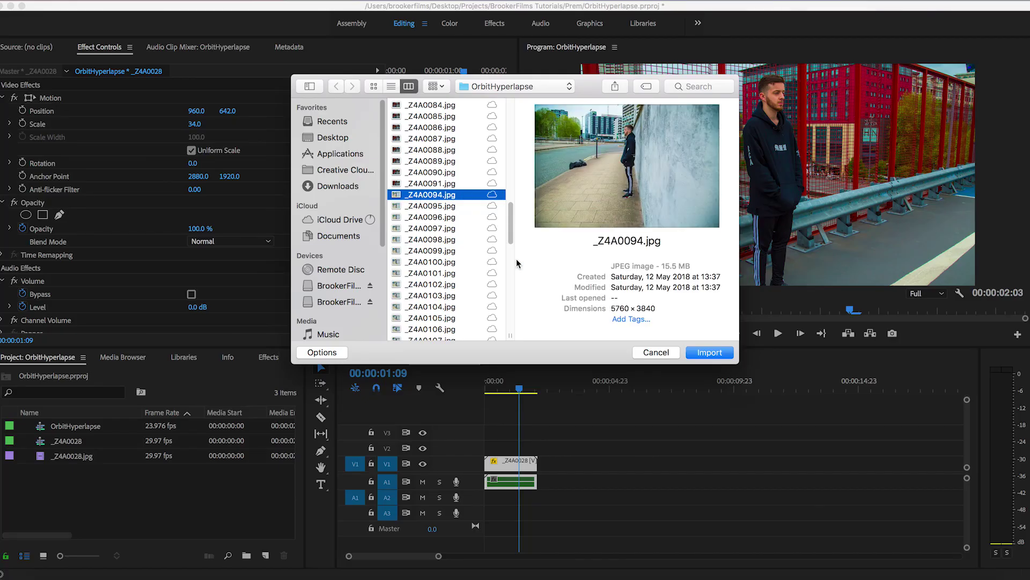
left_click(323, 352)
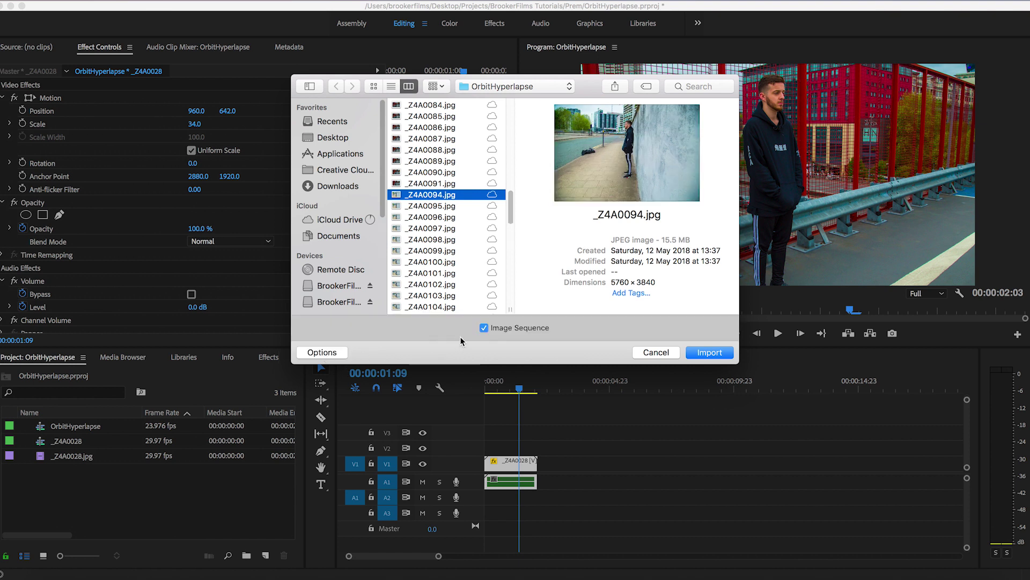
left_click(709, 353)
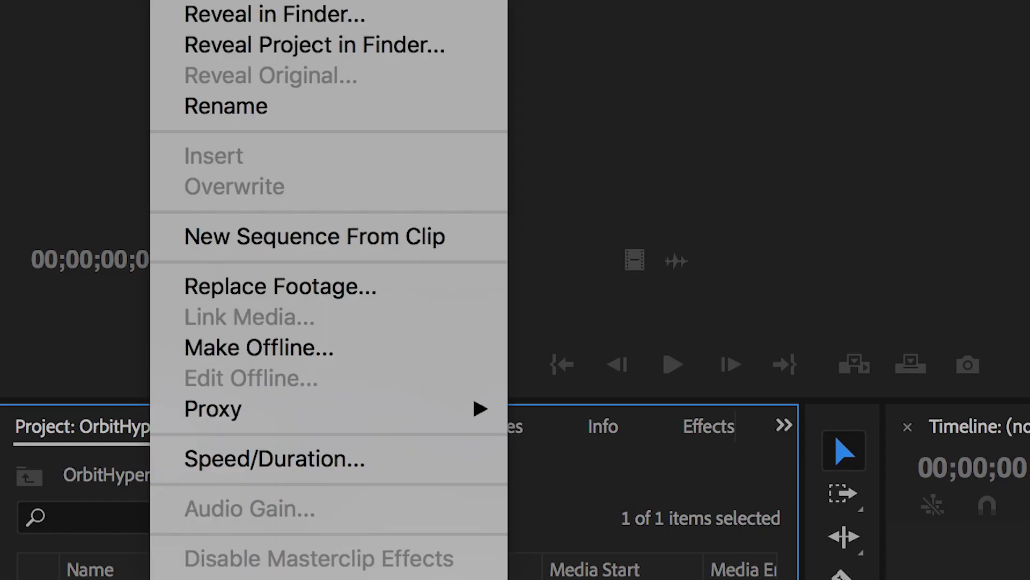
left_click(286, 244)
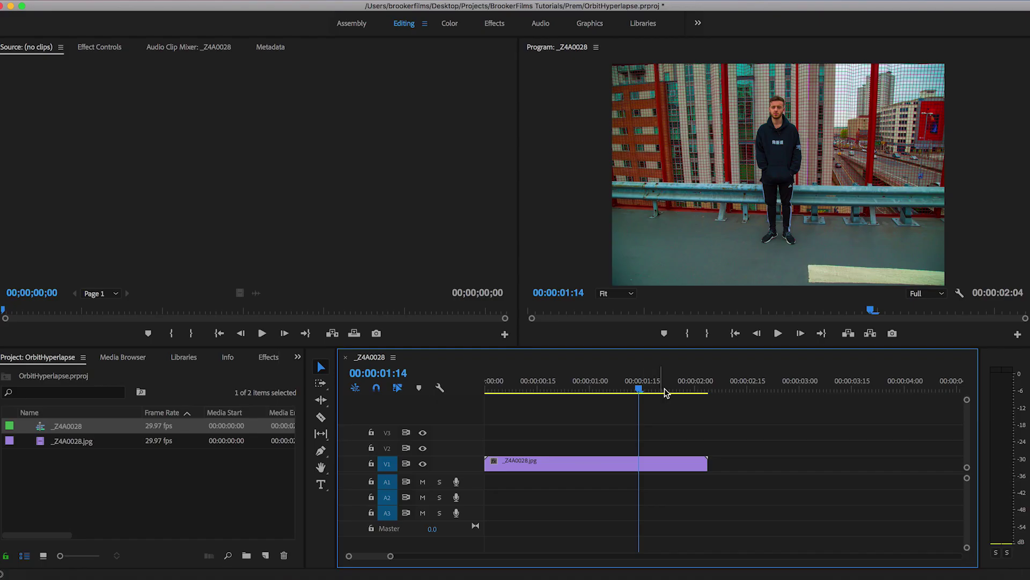
Apply Warp Stabilizer VFX to the clip (Smooth Motion, 113.5% auto-scale) and scrub to check it
left_click_drag(662, 391, 679, 391)
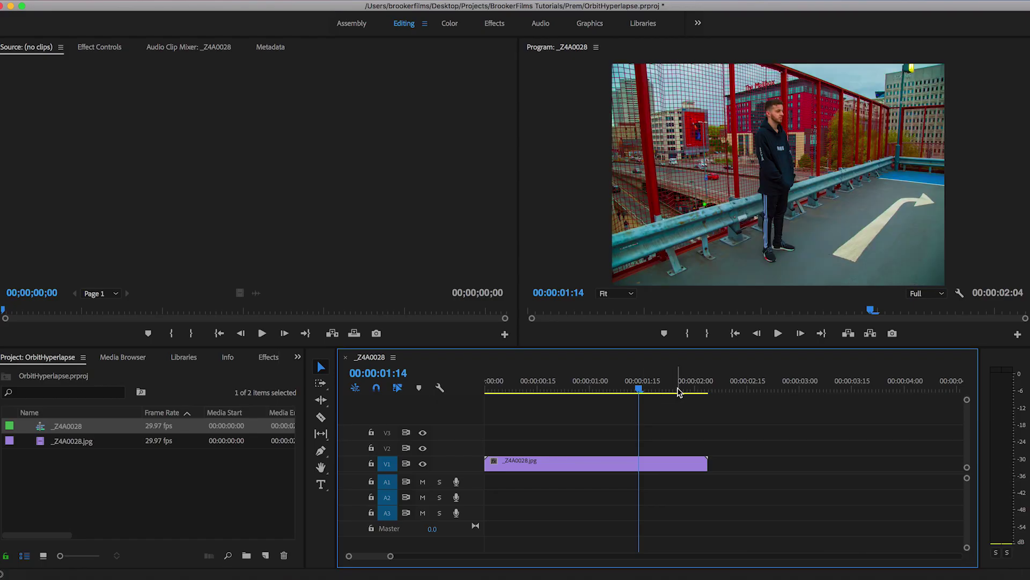
left_click(706, 391)
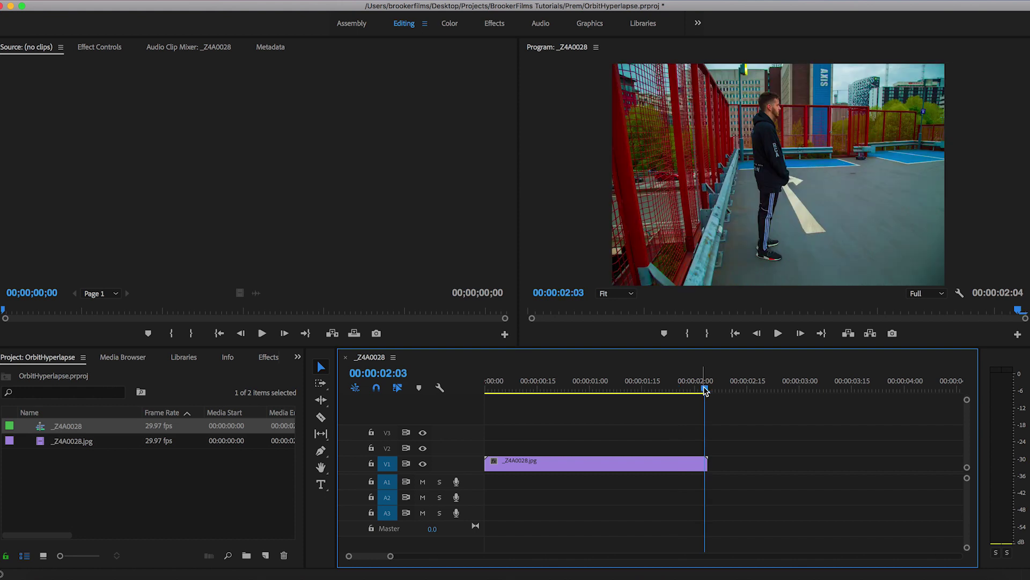
left_click(267, 357)
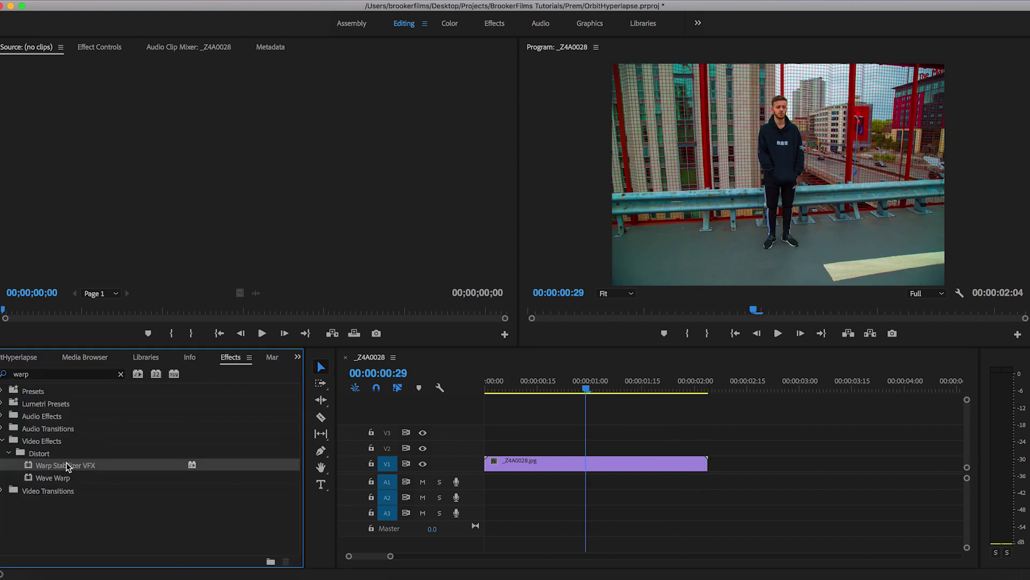
left_click_drag(622, 467, 622, 468)
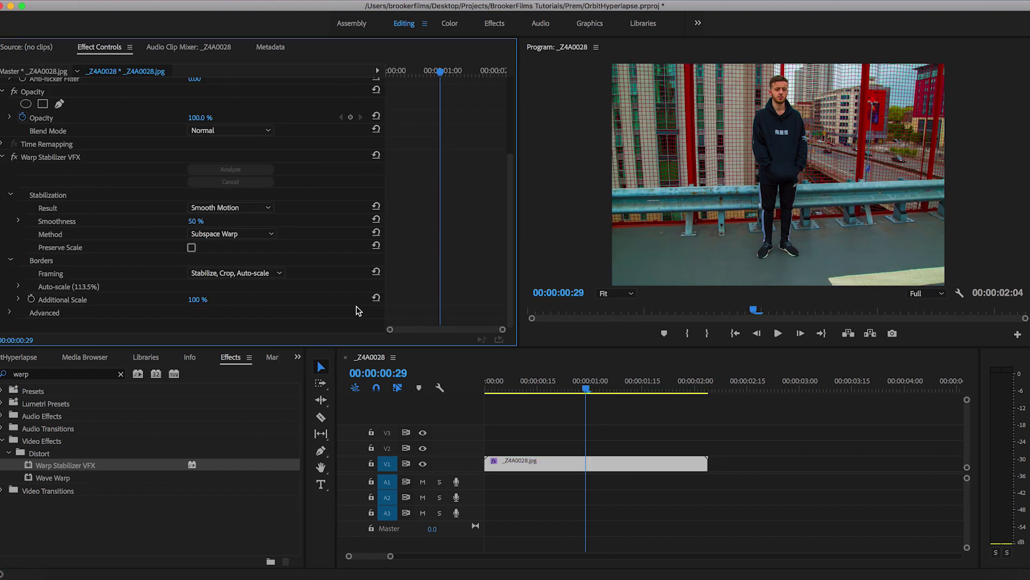
left_click(555, 389)
mouse_move(543, 388)
left_mouse_down()
mouse_move(585, 391)
mouse_move(486, 390)
left_mouse_up()
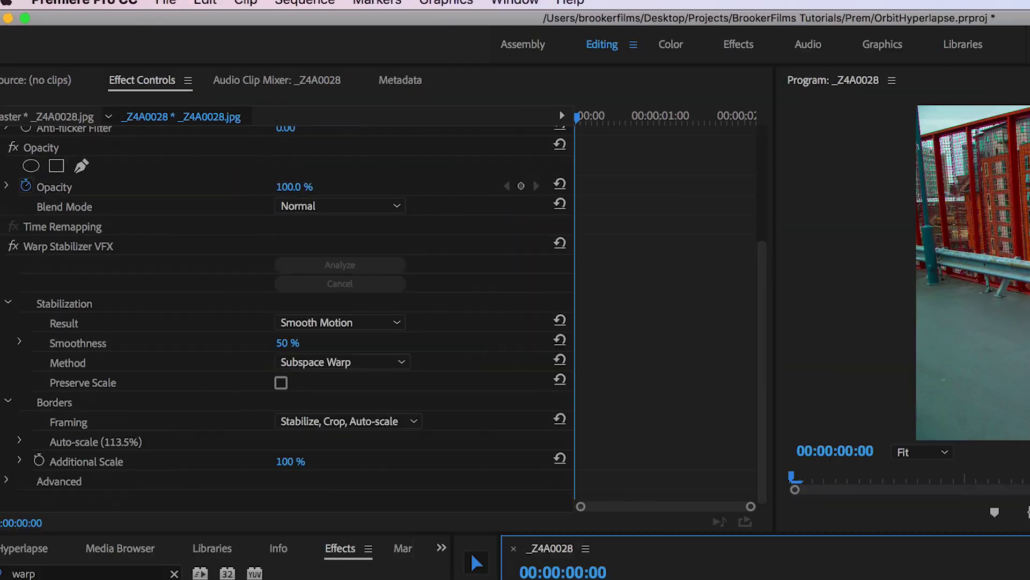
Create a new 1920×1080 sequence named OrbitHyperlapse
left_click(409, 32)
mouse_move(264, 87)
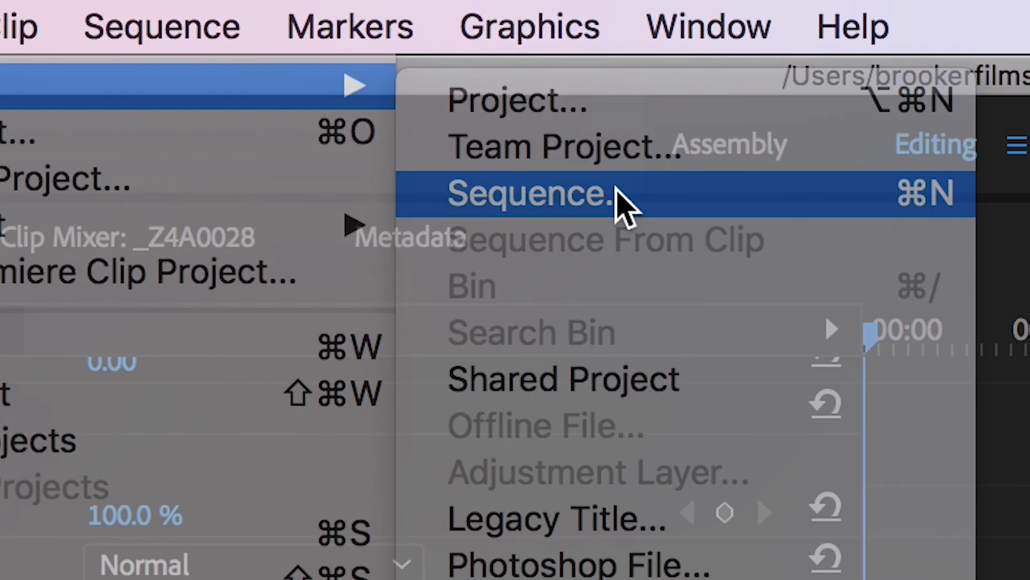
left_click(759, 192)
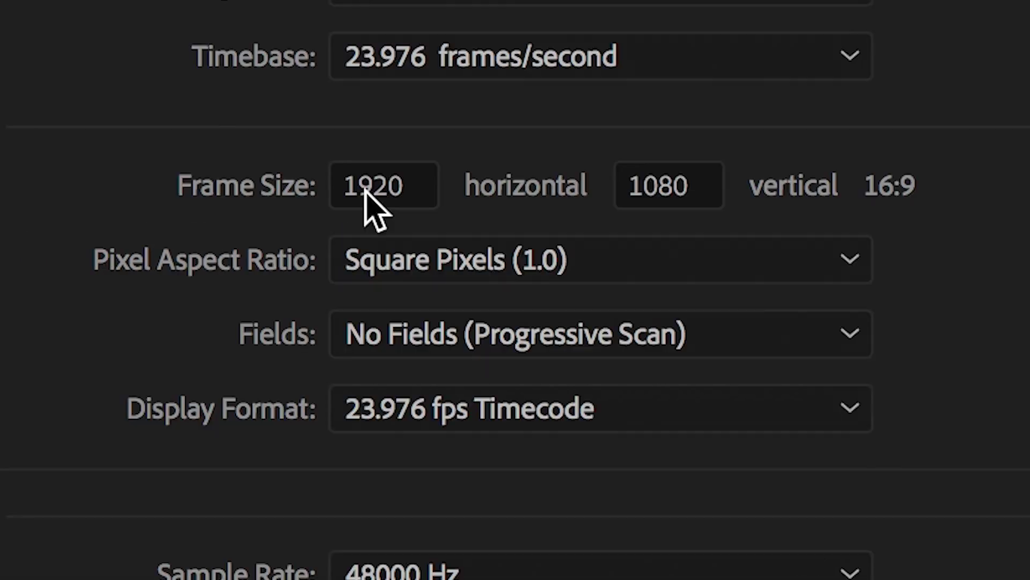
left_click(678, 171)
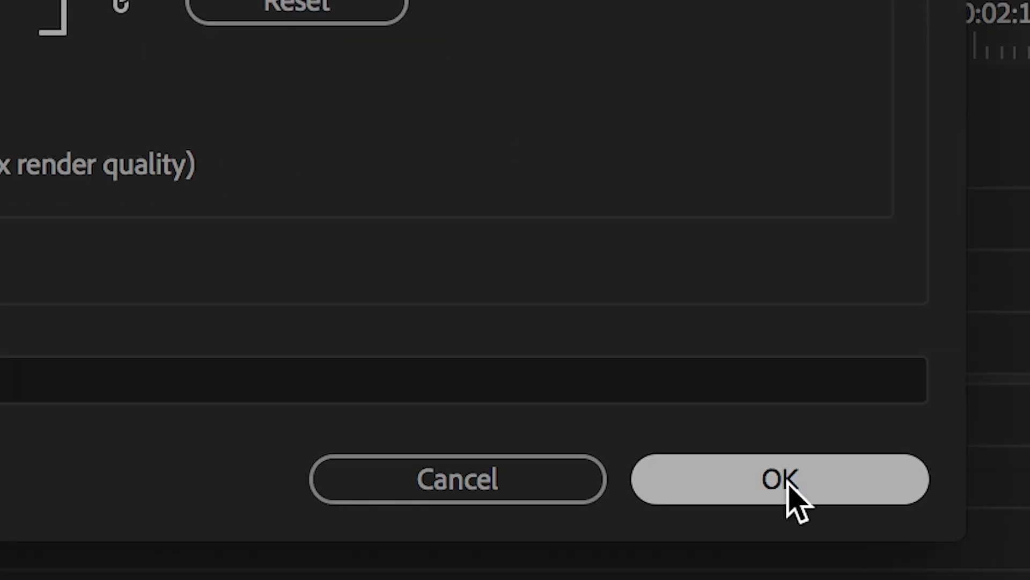
left_click(789, 484)
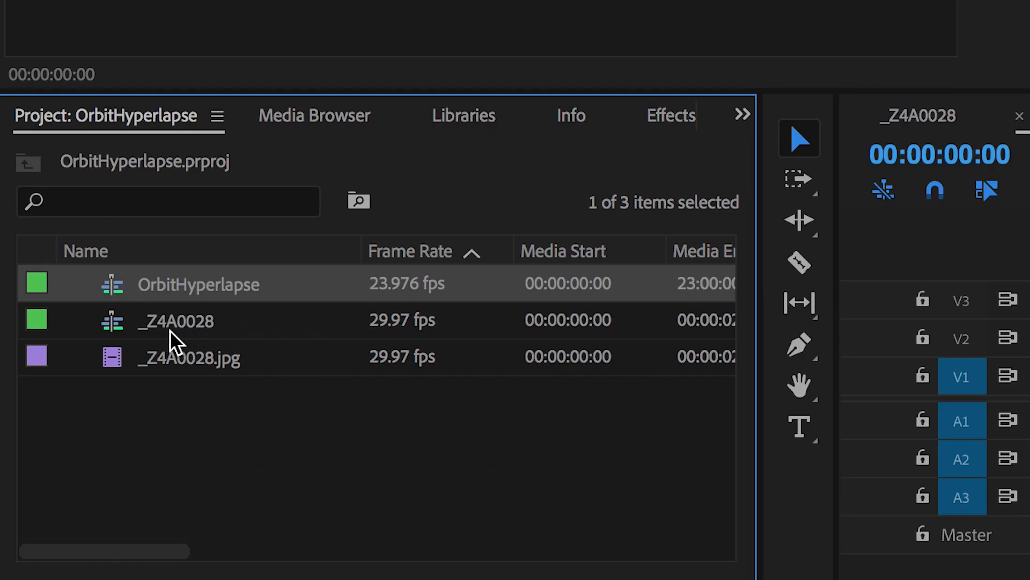
Place _Z4A0028 and _Z4A0094 back to back on V1, with _Z4A0094 at scale 34, and preview the cut
left_click_drag(175, 342, 509, 379)
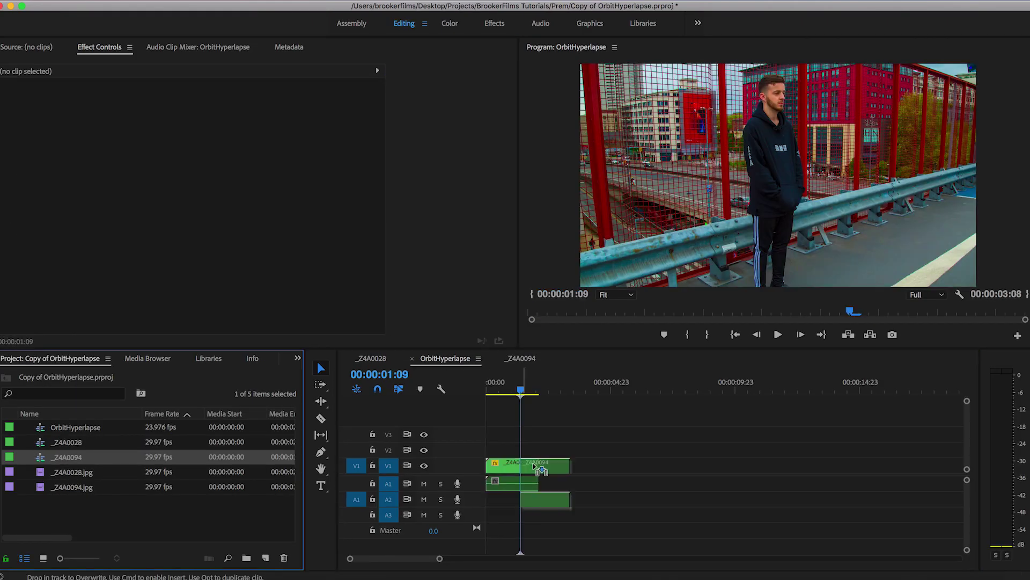
left_click(548, 465)
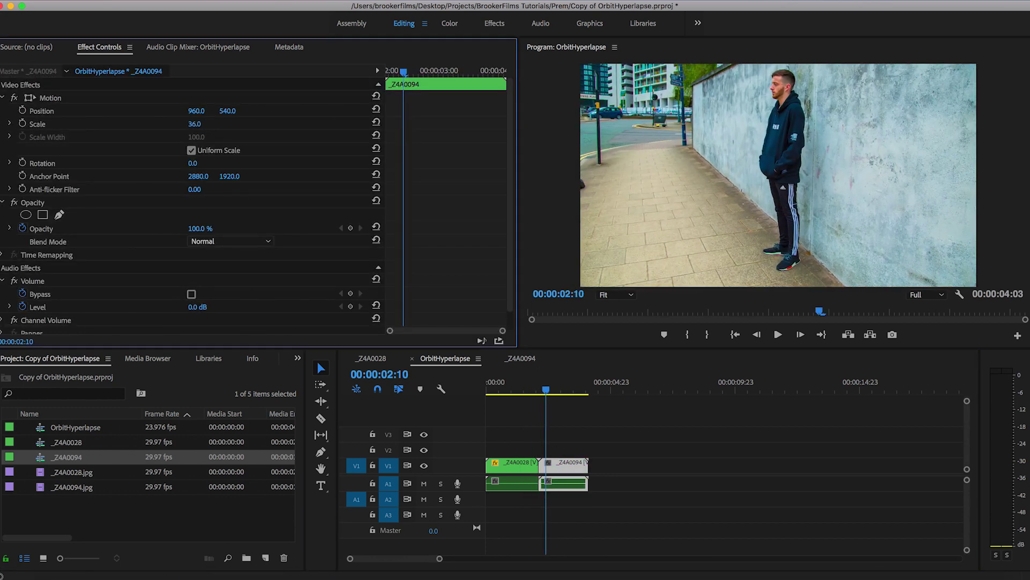
left_click_drag(546, 389, 537, 392)
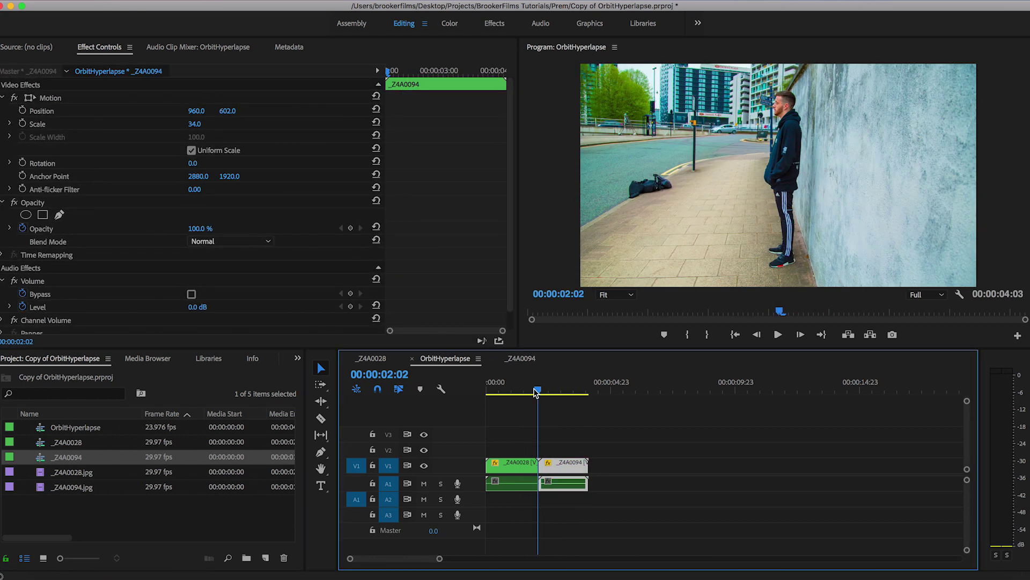
left_click_drag(536, 393, 524, 395)
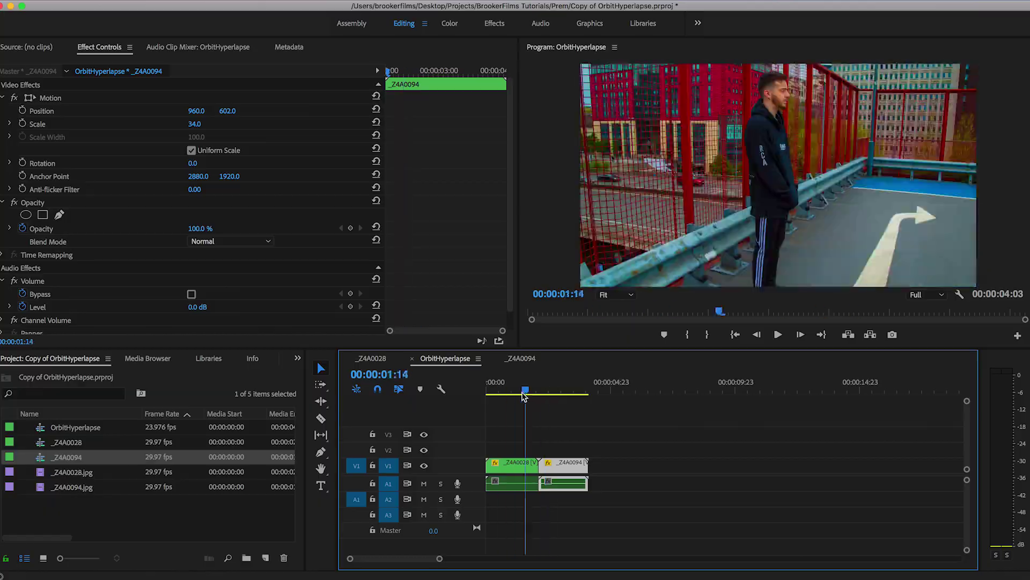